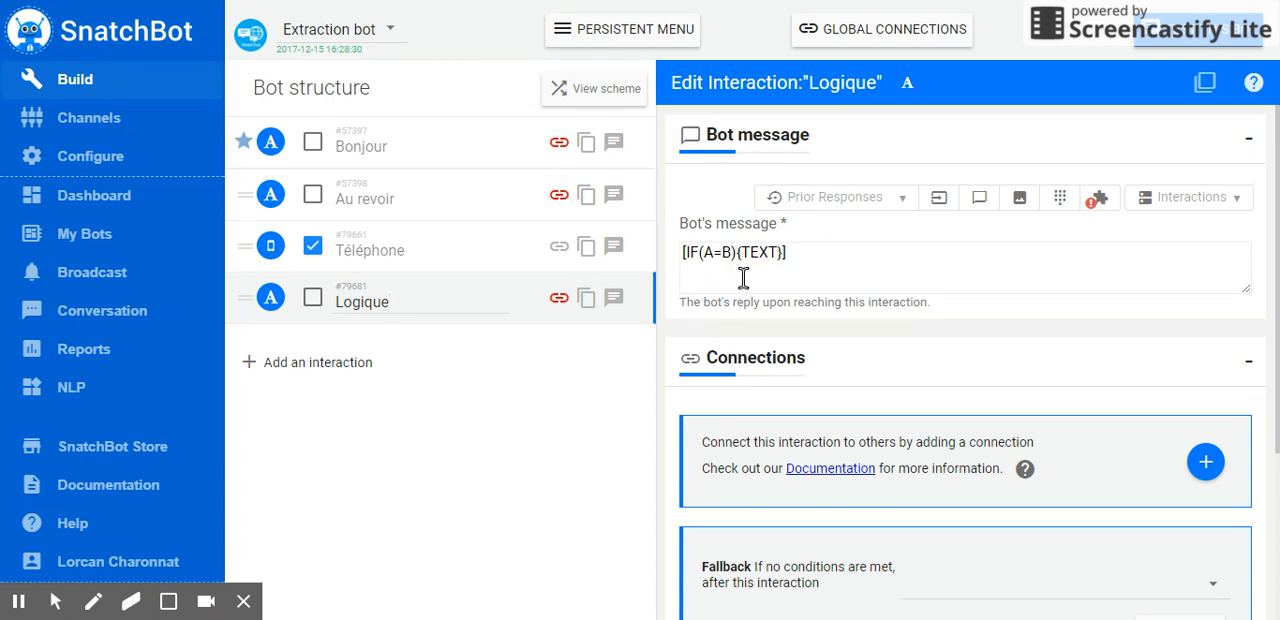
double_click(689, 252)
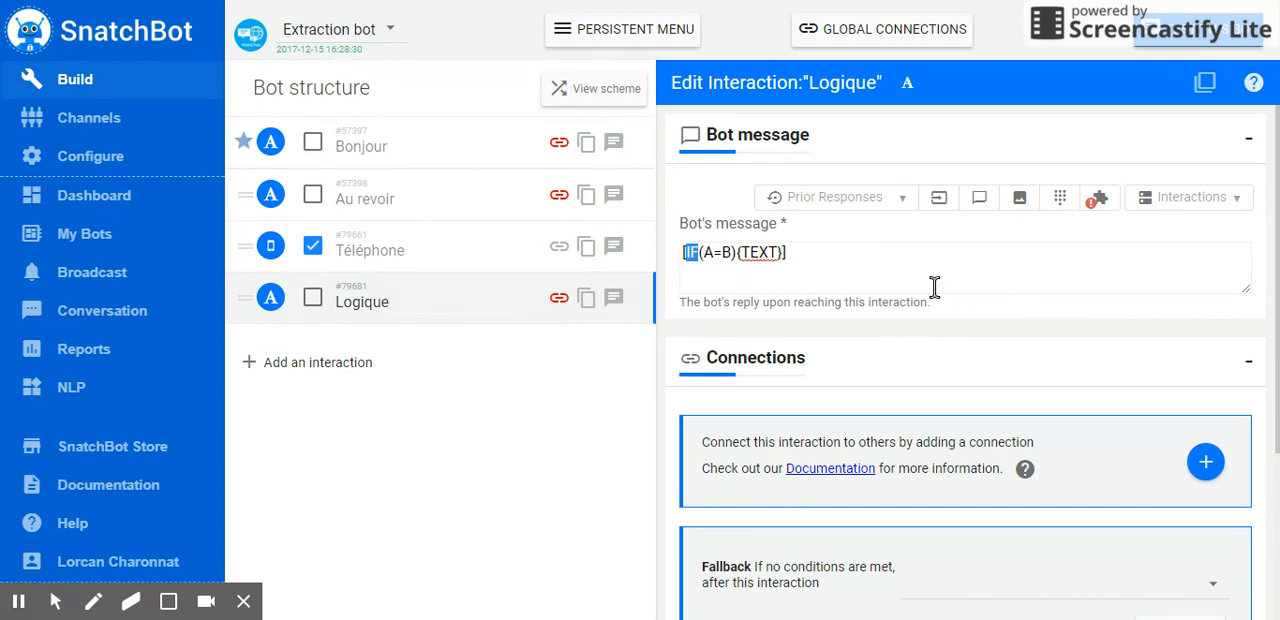
click(869, 252)
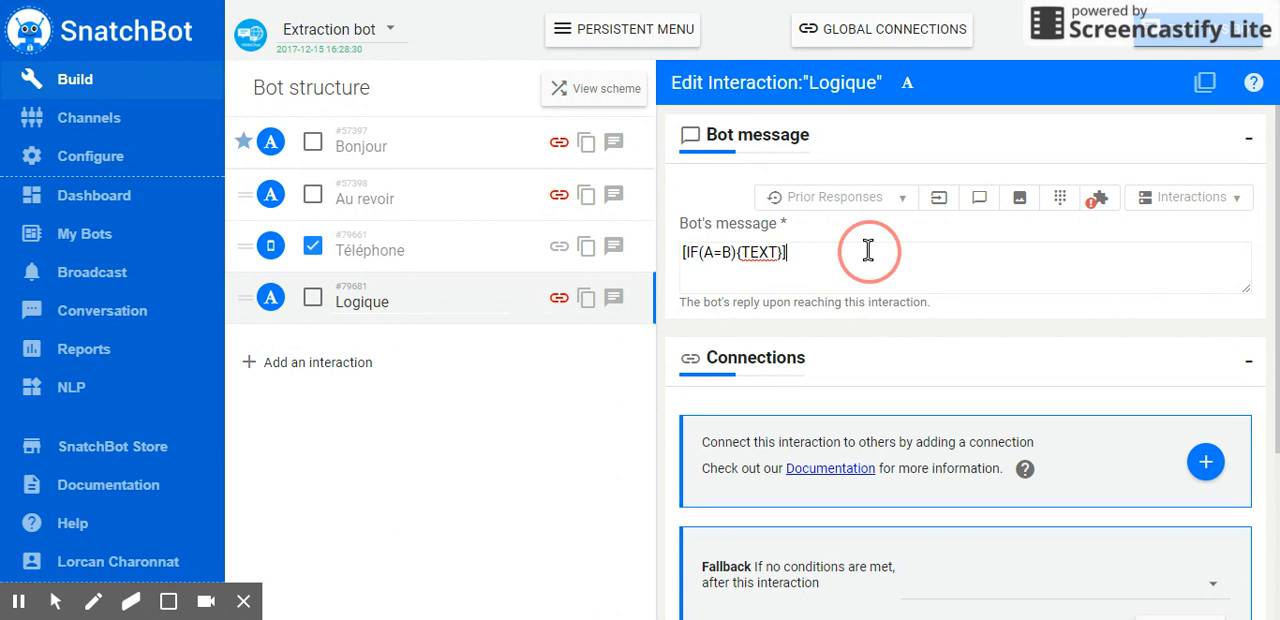
click(1095, 205)
Clear the existing formula from the Logique interaction's bot message
click(389, 301)
drag(906, 251, 662, 268)
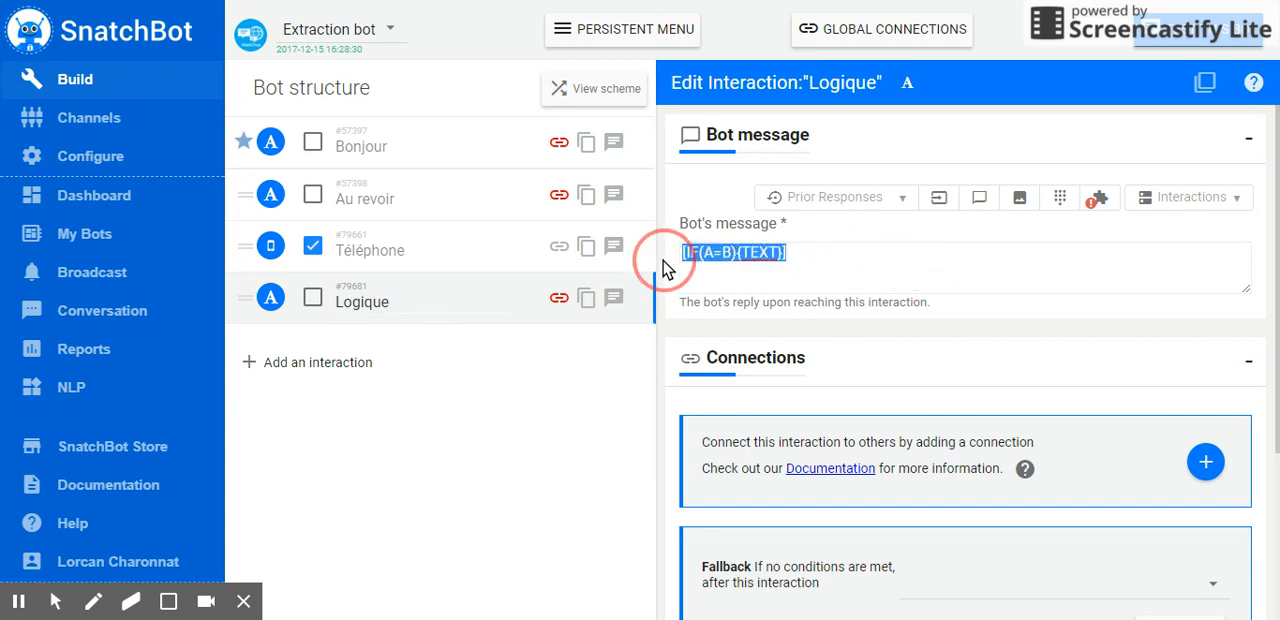
key(BackSpace)
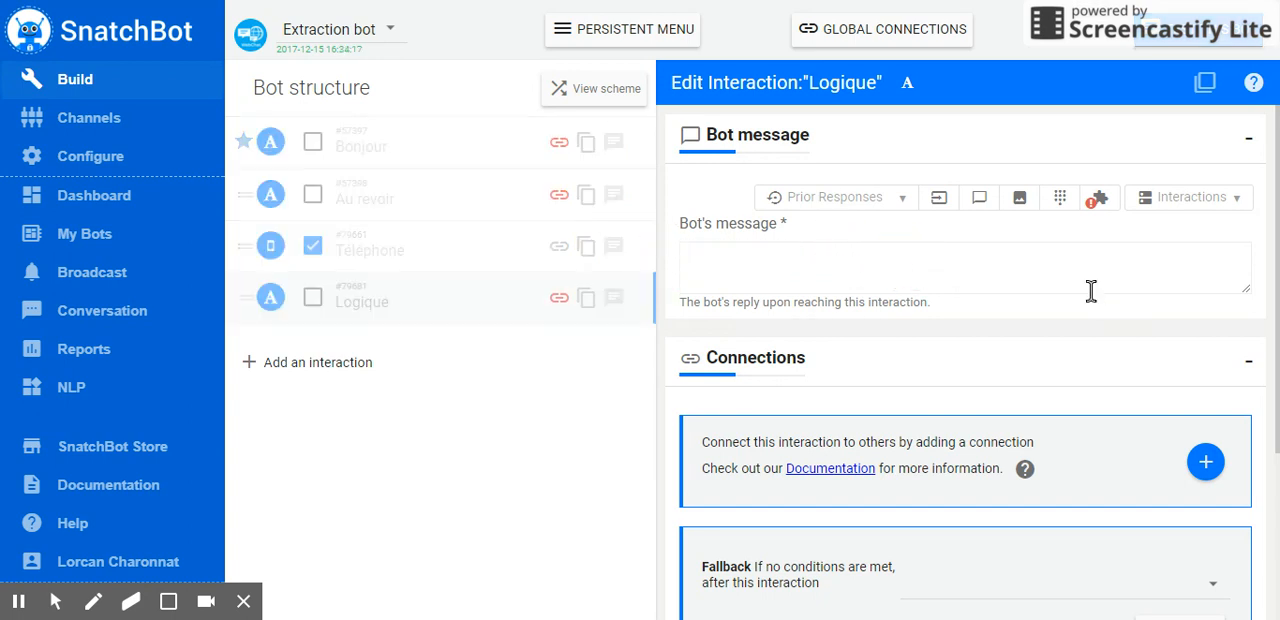
Insert the "Greater than" logic operation into the Logique interaction's empty bot message
click(1104, 200)
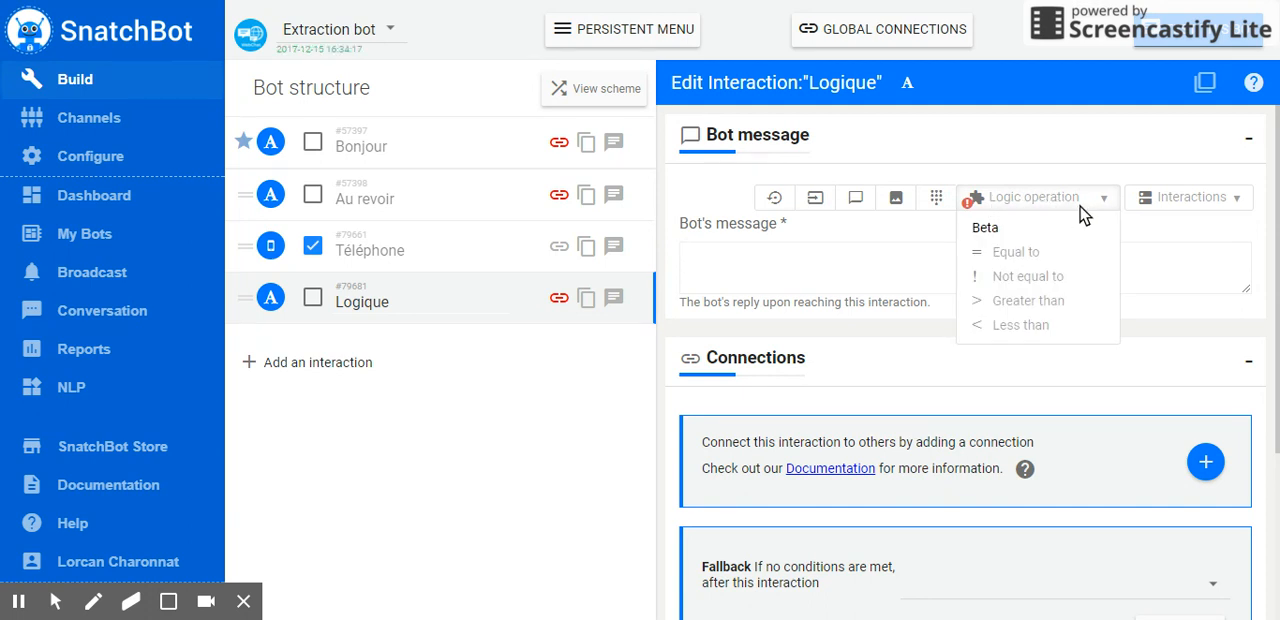
mouse_move(996, 250)
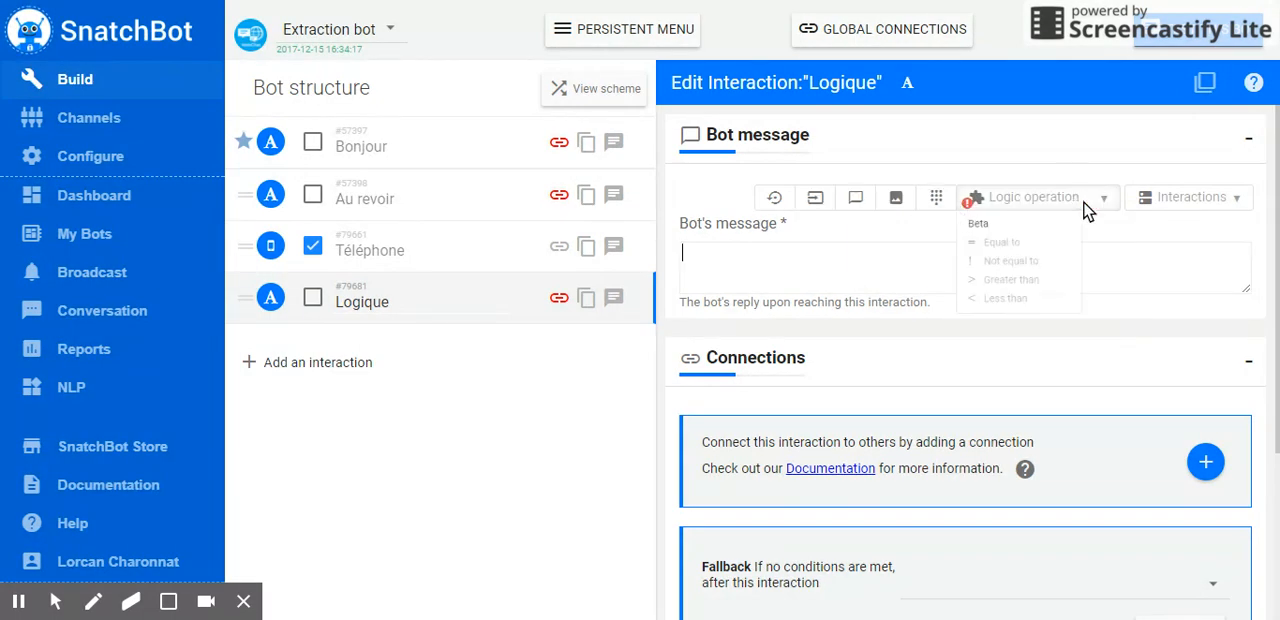
mouse_move(1055, 253)
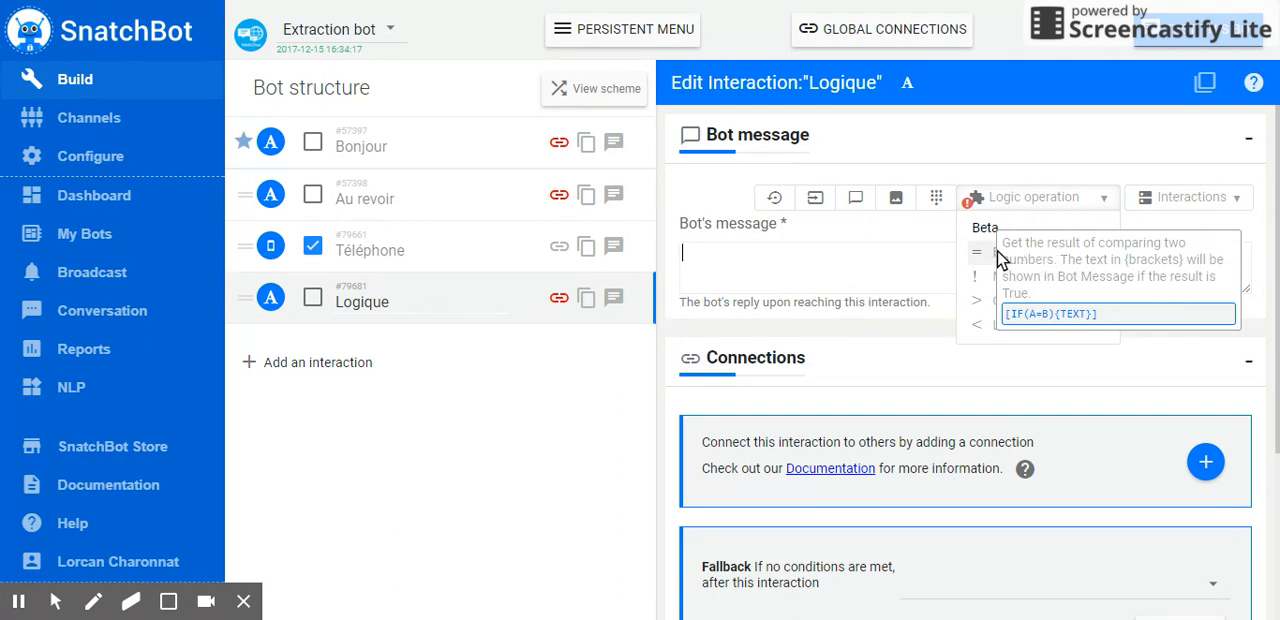
mouse_move(990, 290)
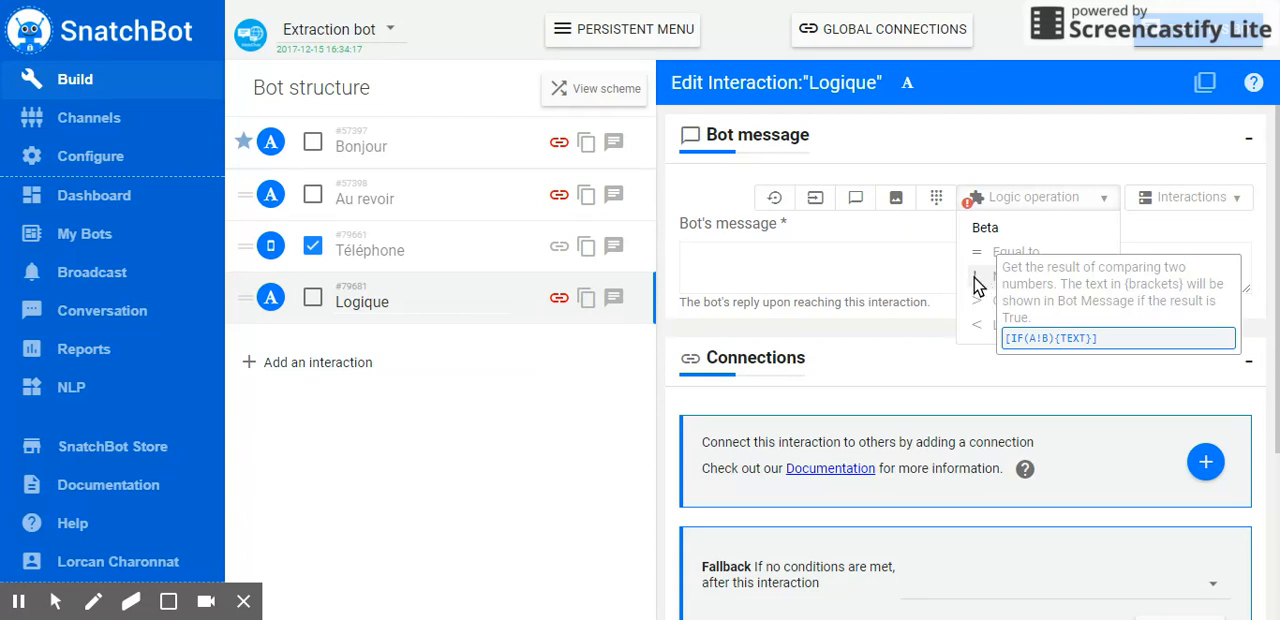
mouse_move(980, 313)
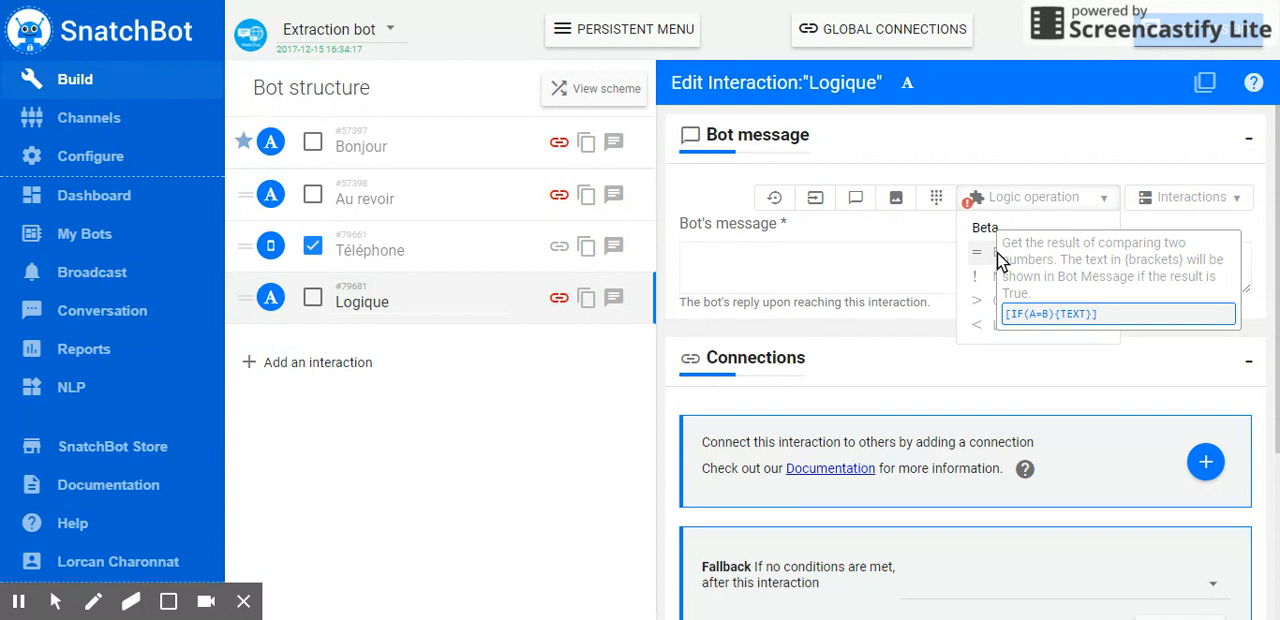
click(990, 302)
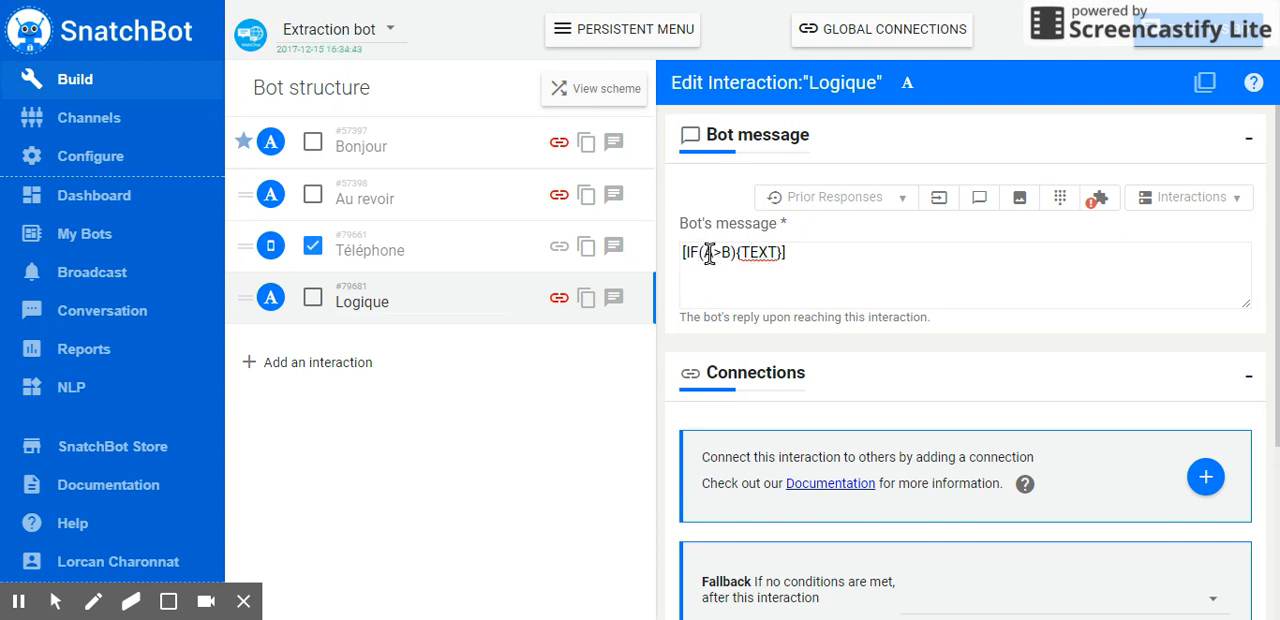
Replace the TEXT placeholder in the IF formula with "Bien joué"
drag(715, 253, 713, 256)
click(730, 254)
click(732, 258)
drag(720, 257, 712, 257)
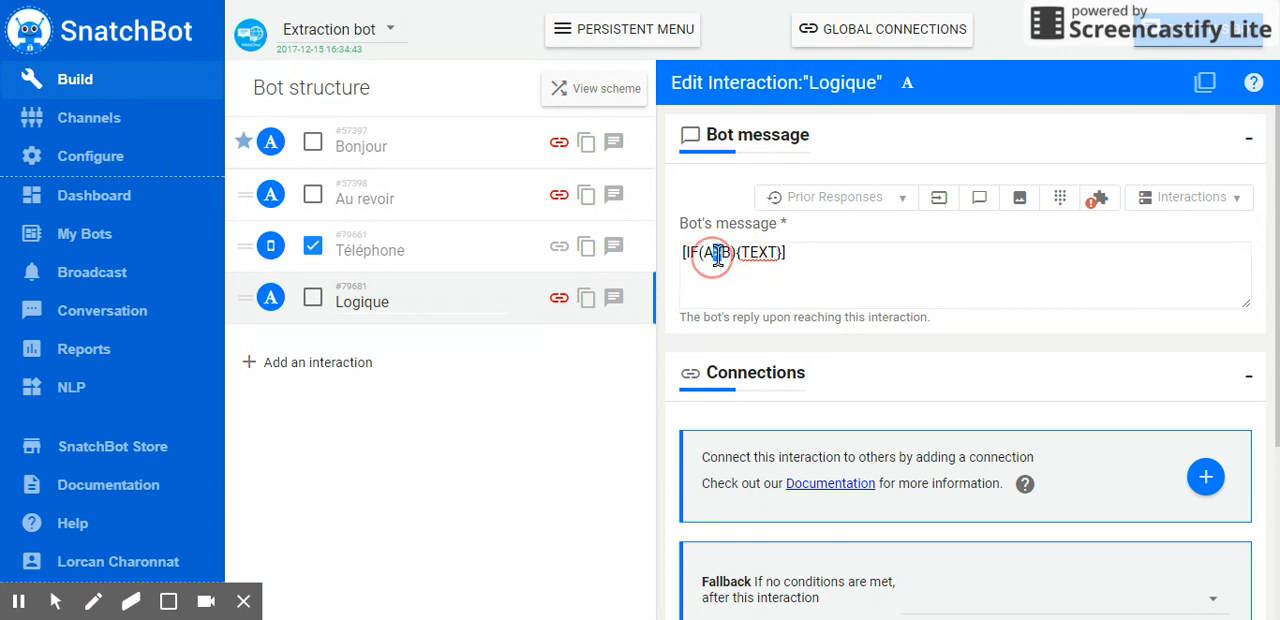
click(733, 257)
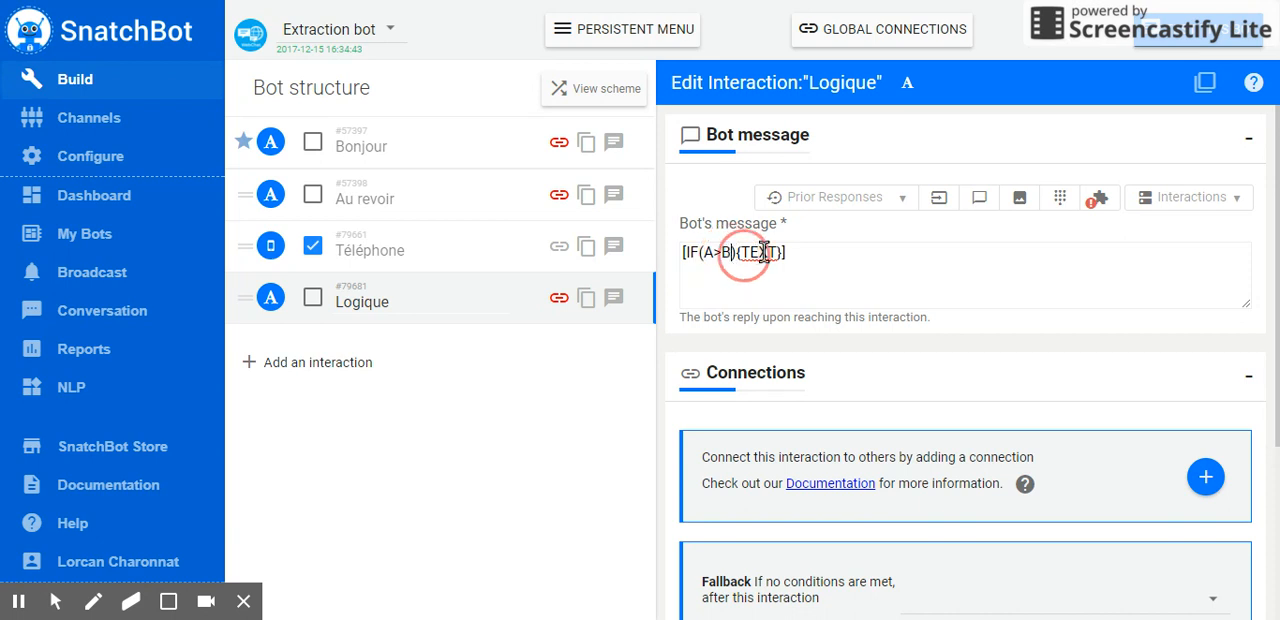
drag(778, 253, 755, 252)
key(BackSpace)
text(Bien )
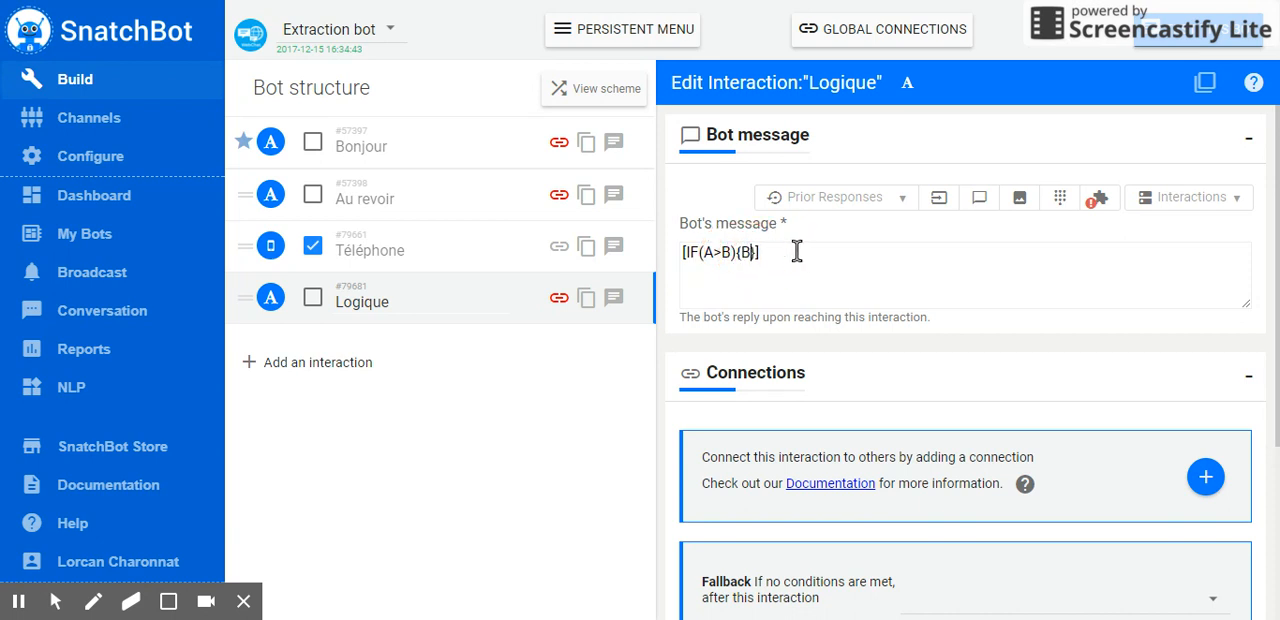
text(joué)
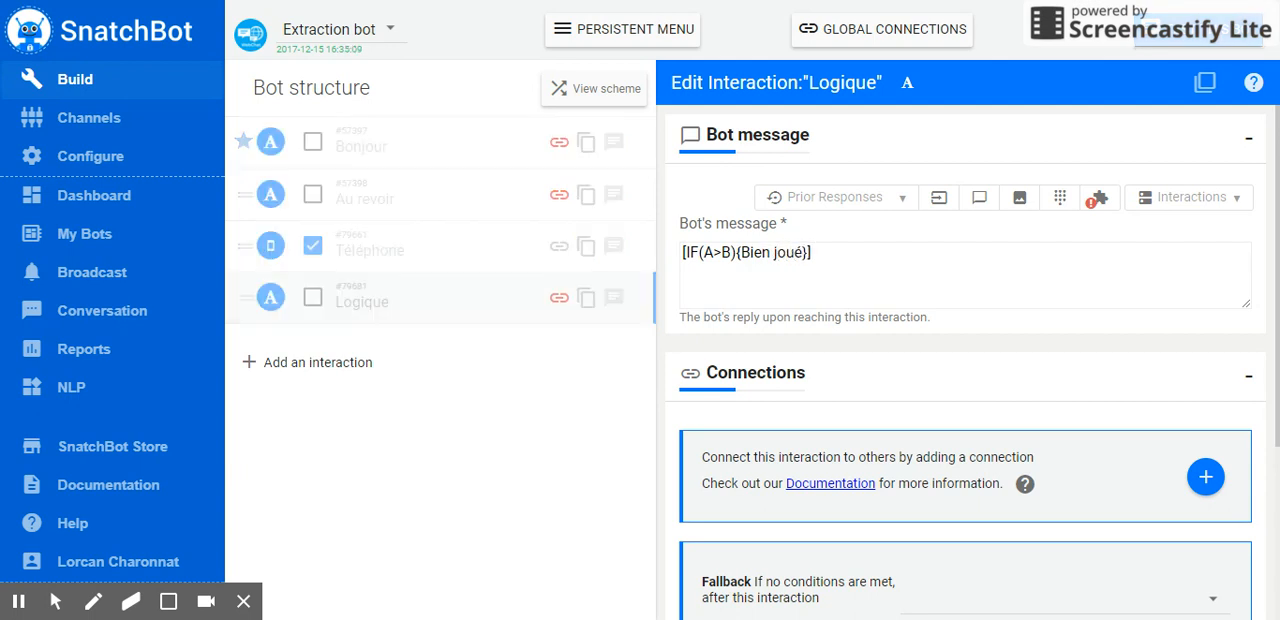
Examine the prior-response and custom-variable options available for the condition, and review the parts of the IF formula
click(716, 252)
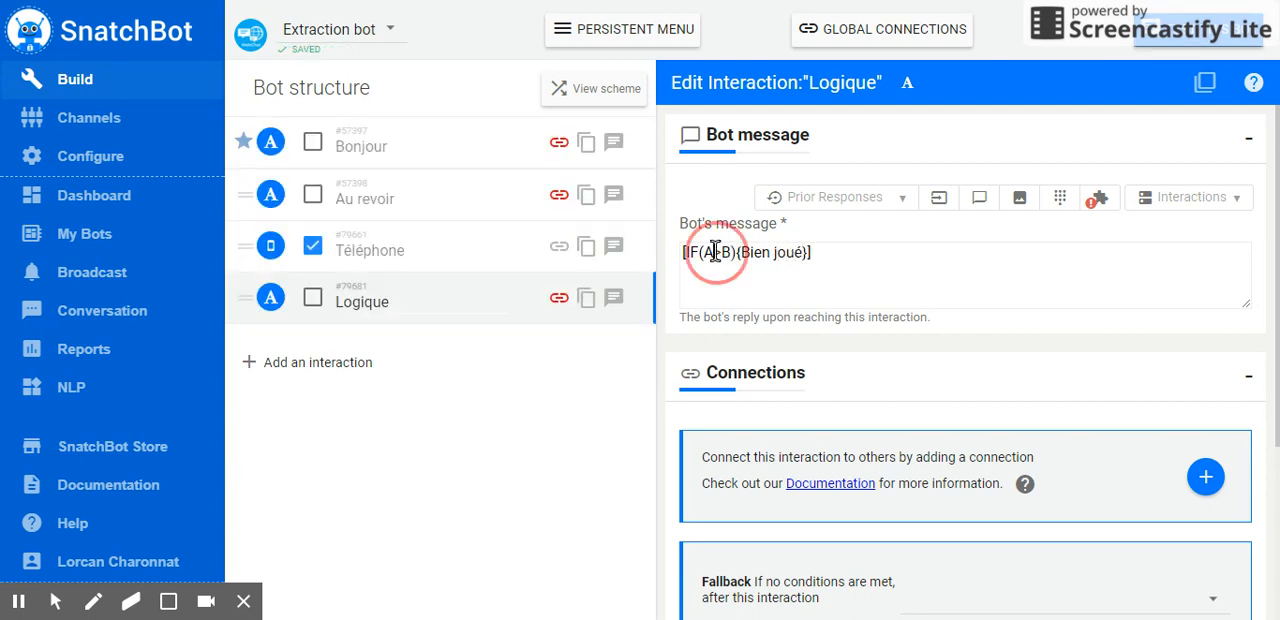
click(884, 203)
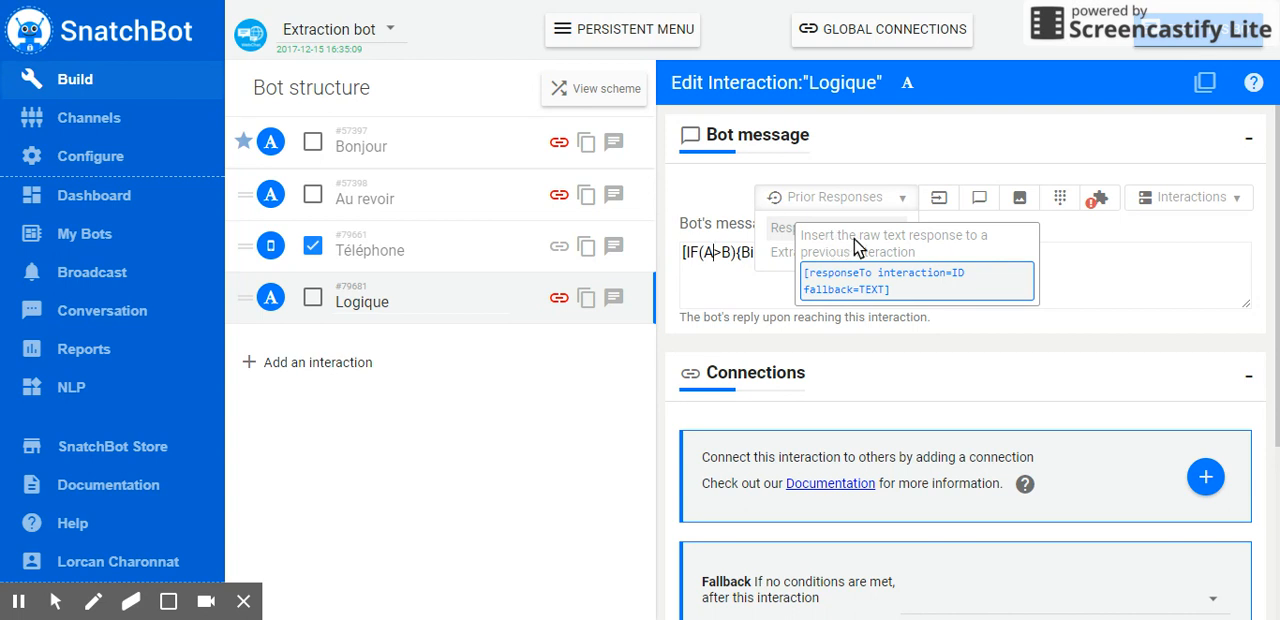
mouse_move(945, 213)
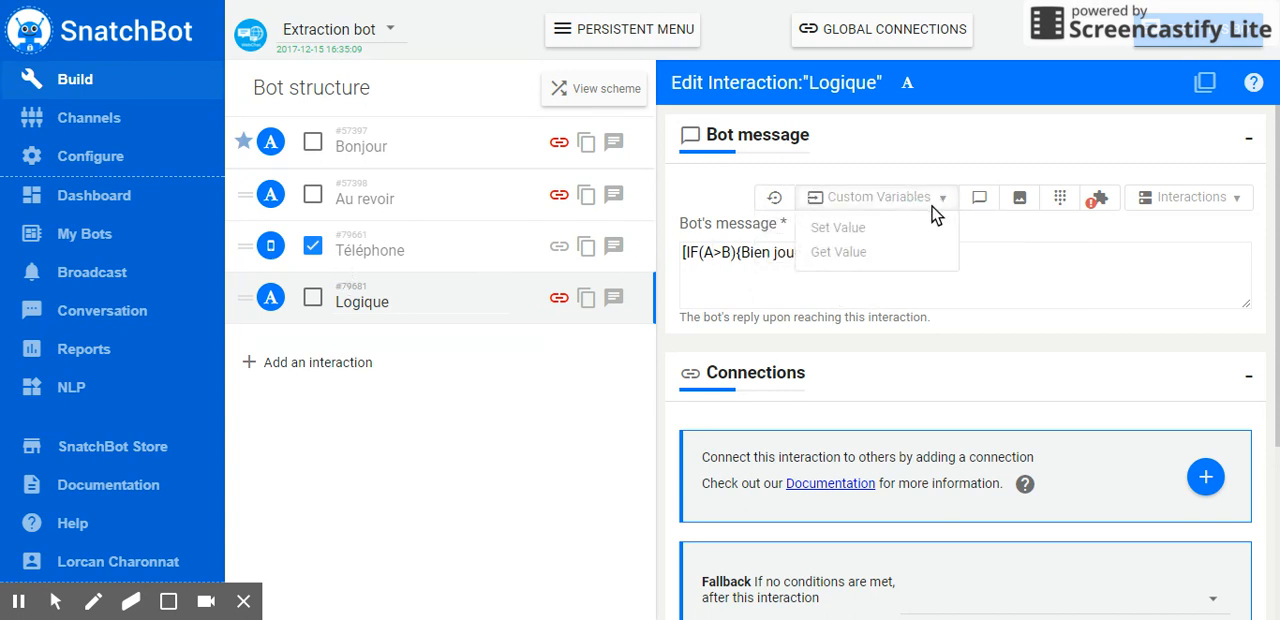
click(714, 254)
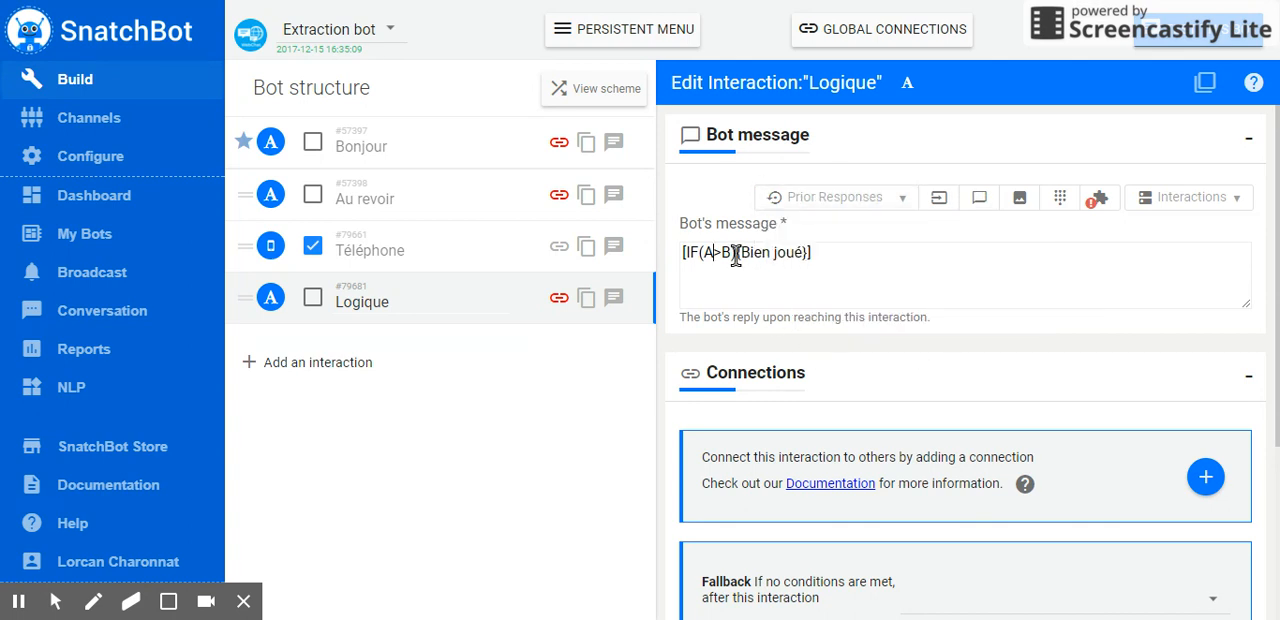
double_click(709, 252)
click(734, 254)
double_click(688, 252)
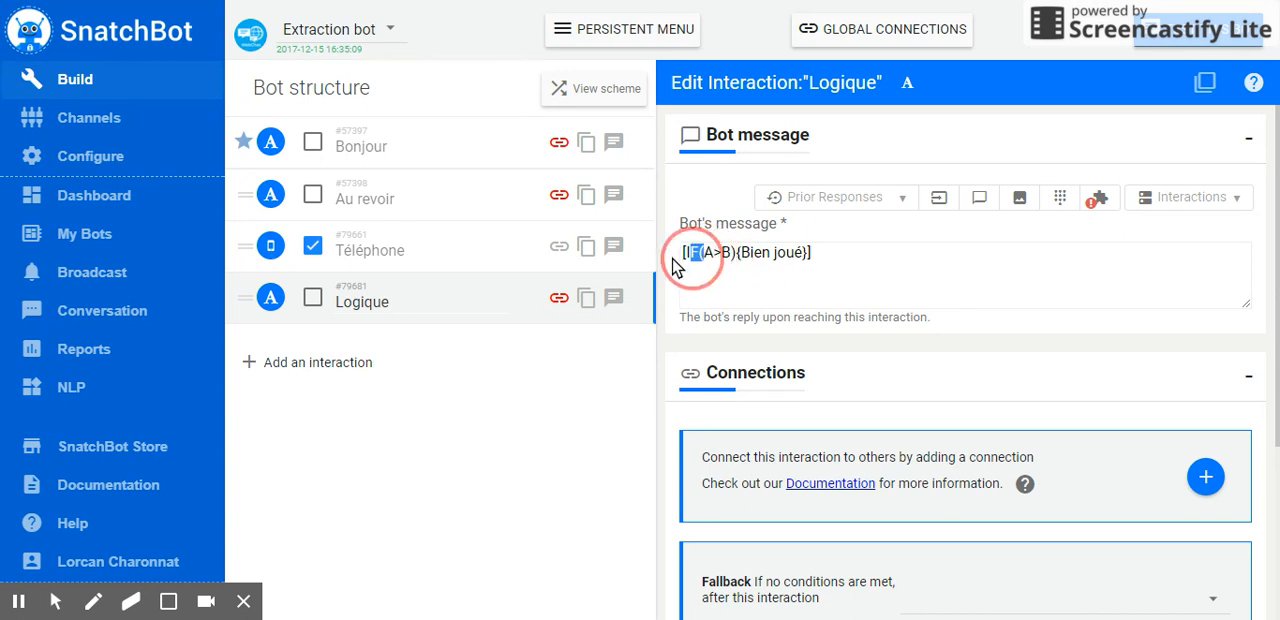
drag(736, 252, 818, 253)
click(752, 254)
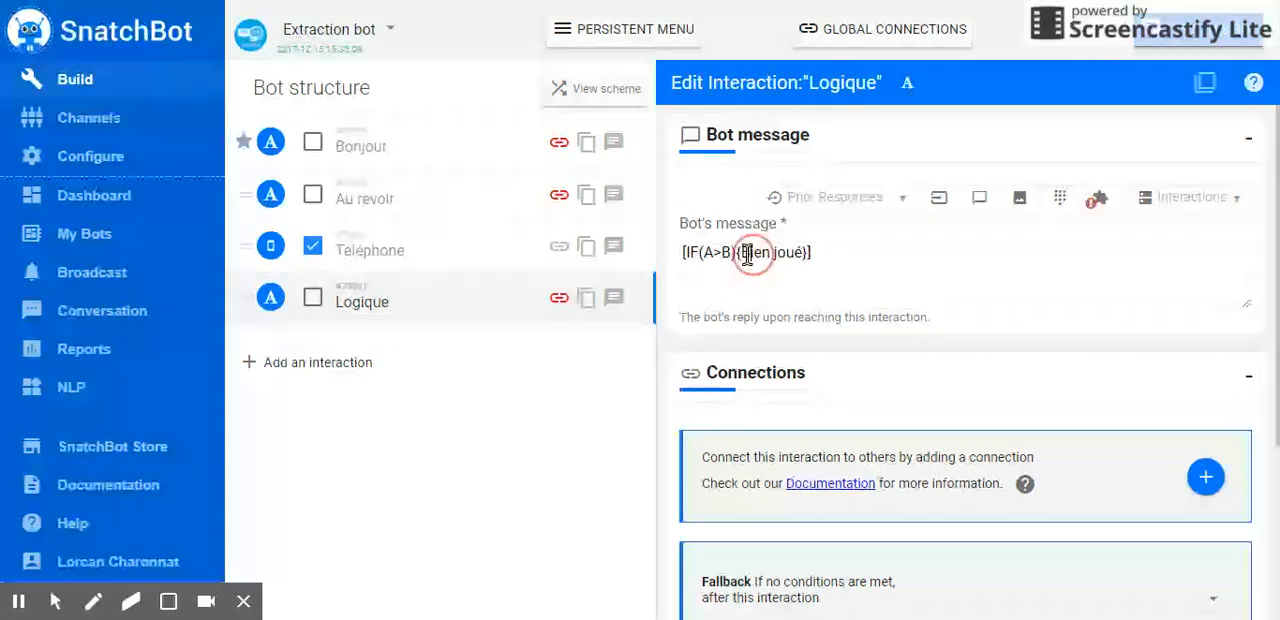
drag(741, 254, 818, 252)
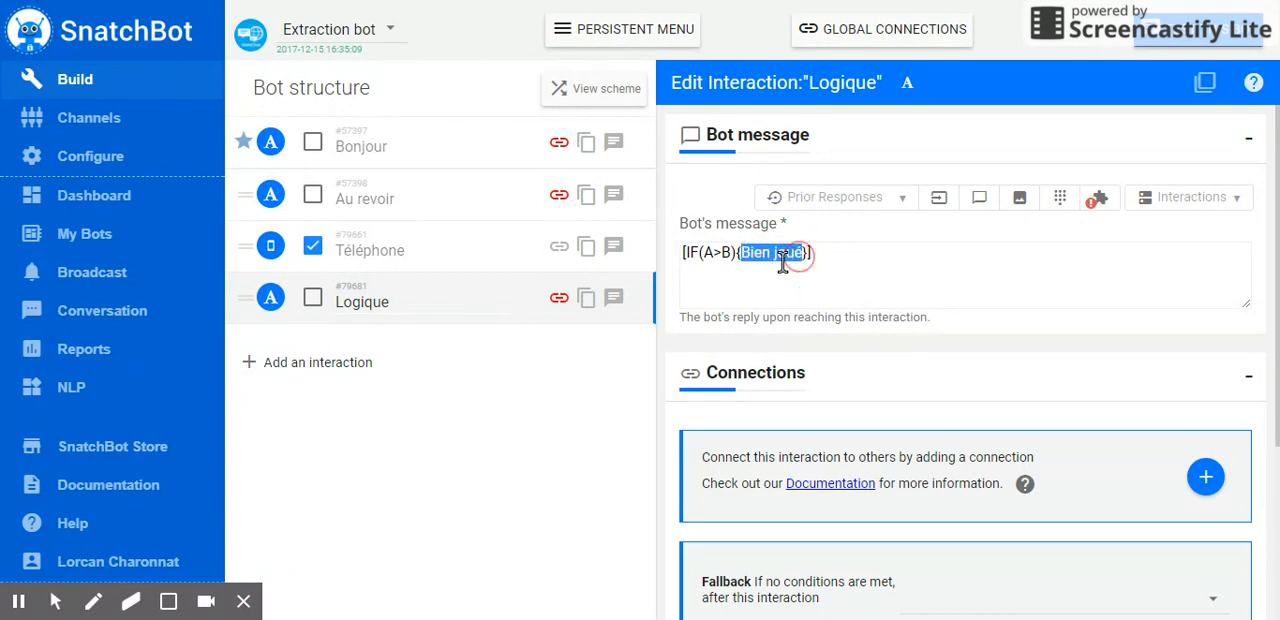
Replace operand A in the IF condition with the prior-response tag [responseTo interaction=ID fallback=TEXT]
click(710, 253)
double_click(710, 253)
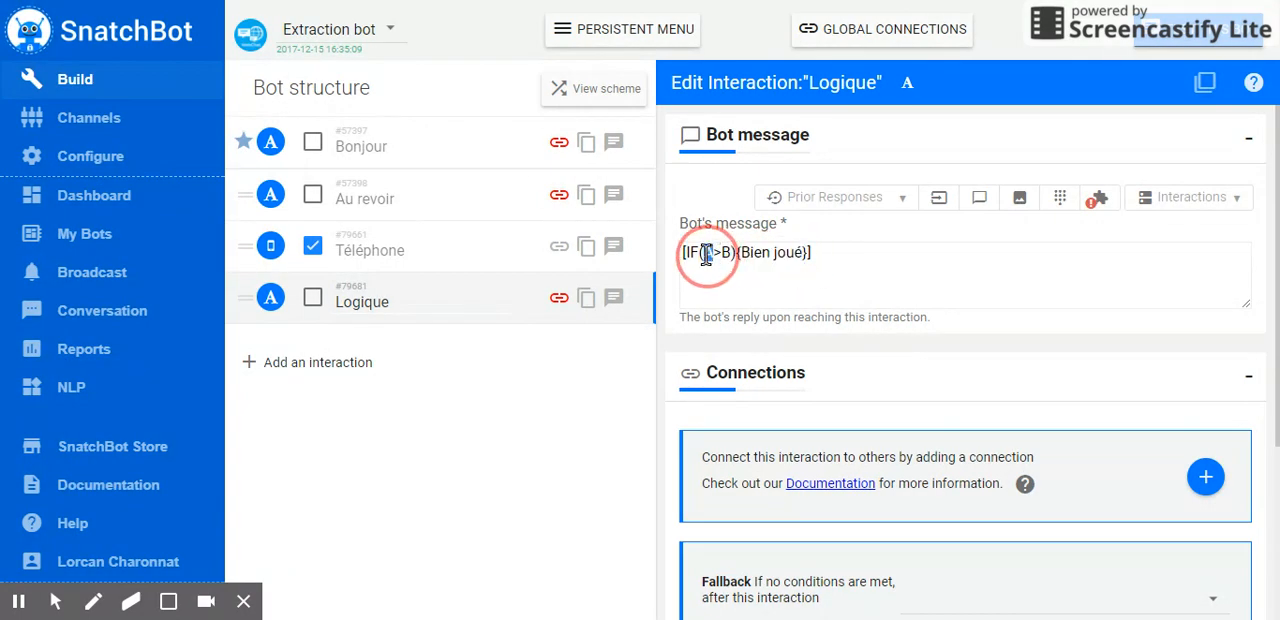
click(902, 198)
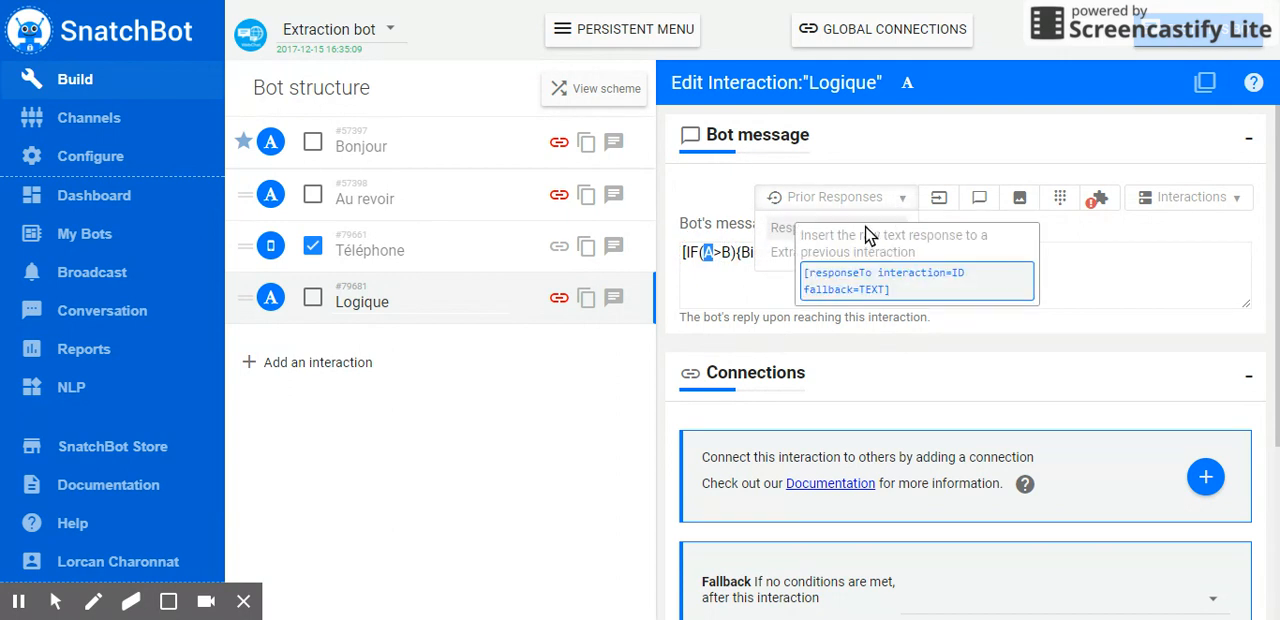
click(866, 228)
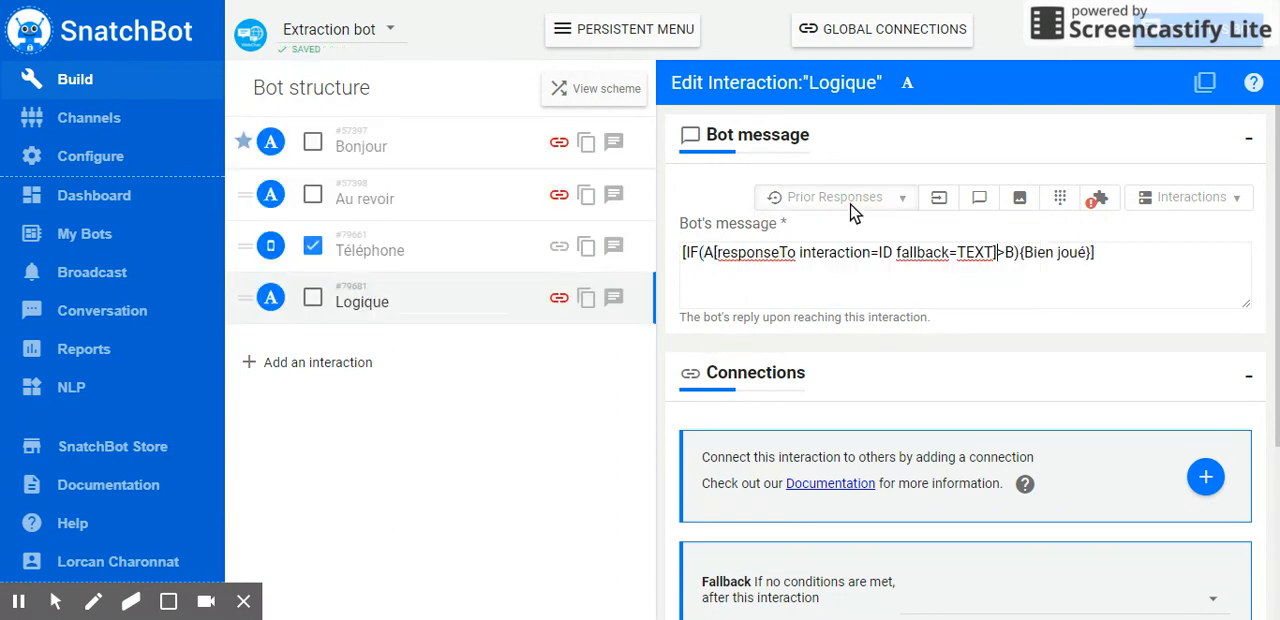
click(716, 255)
key(BackSpace)
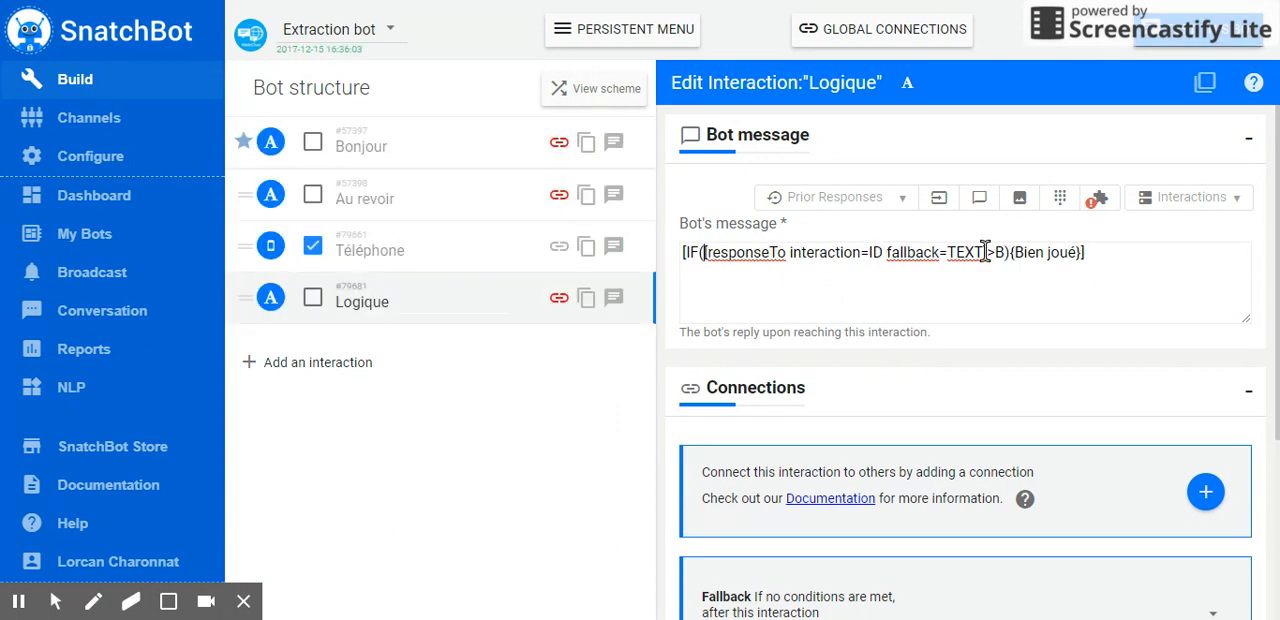
Replace the ID placeholder in the responseTo tag with the Téléphone interaction's ID, 79661
drag(988, 252, 705, 253)
click(884, 252)
click(885, 252)
key(BackSpace)
key(BackSpace)
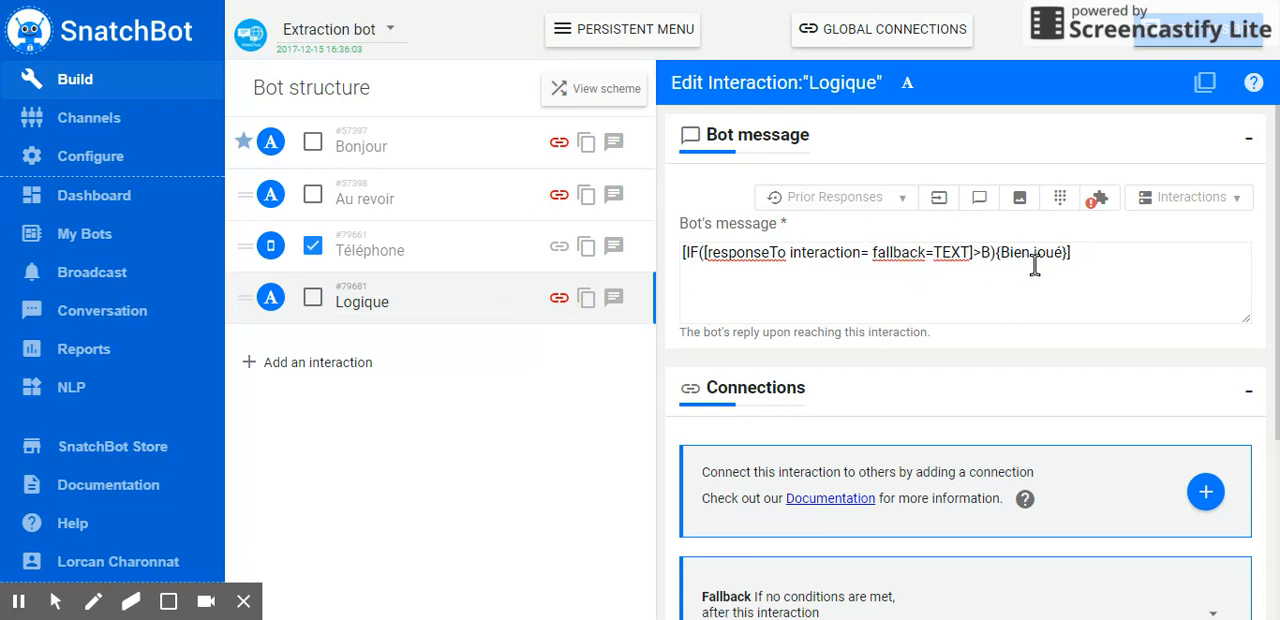
click(1234, 204)
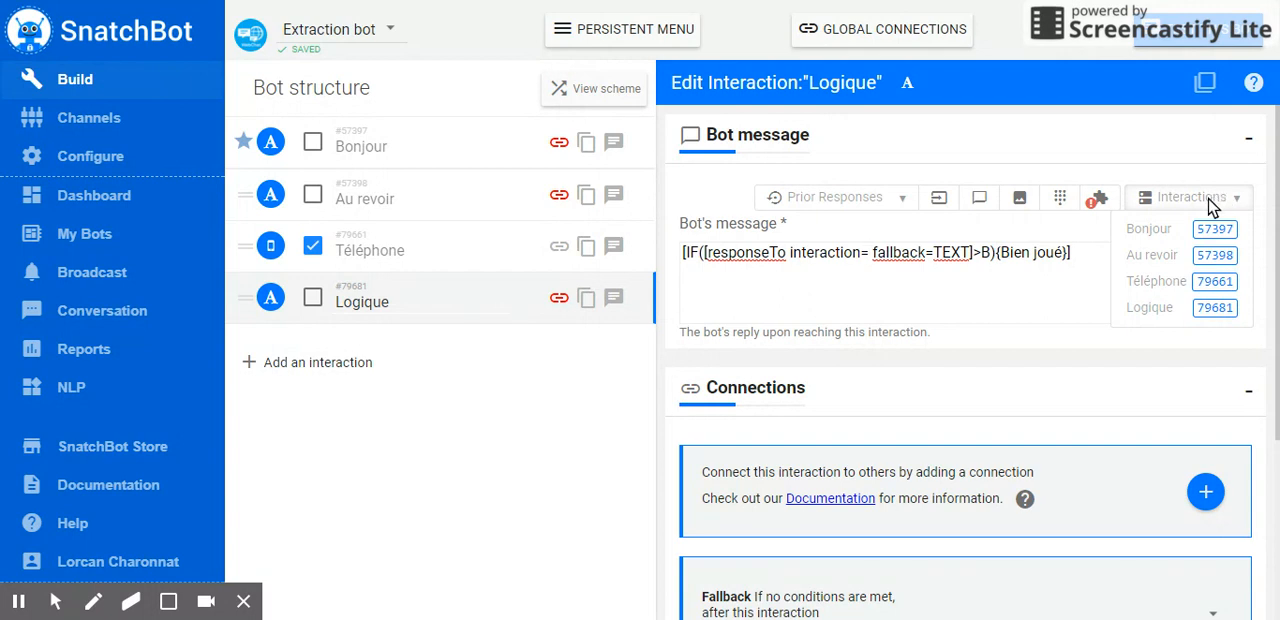
click(1178, 287)
click(911, 252)
double_click(911, 252)
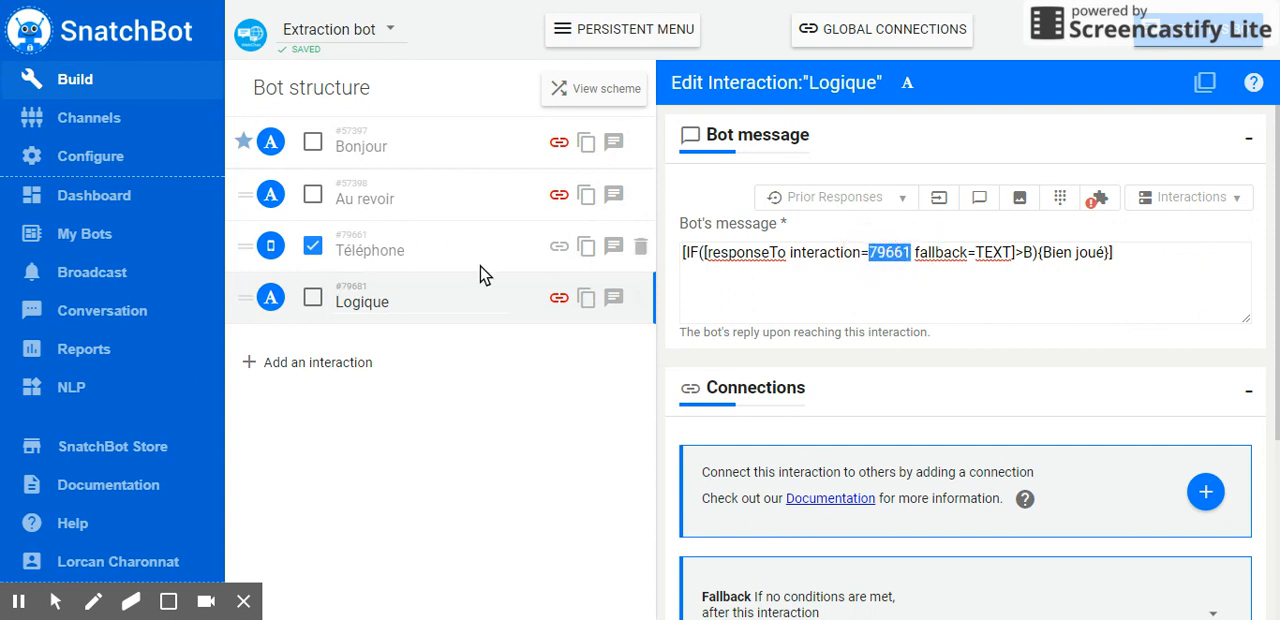
Replace operand B in the IF condition with 10
click(1000, 256)
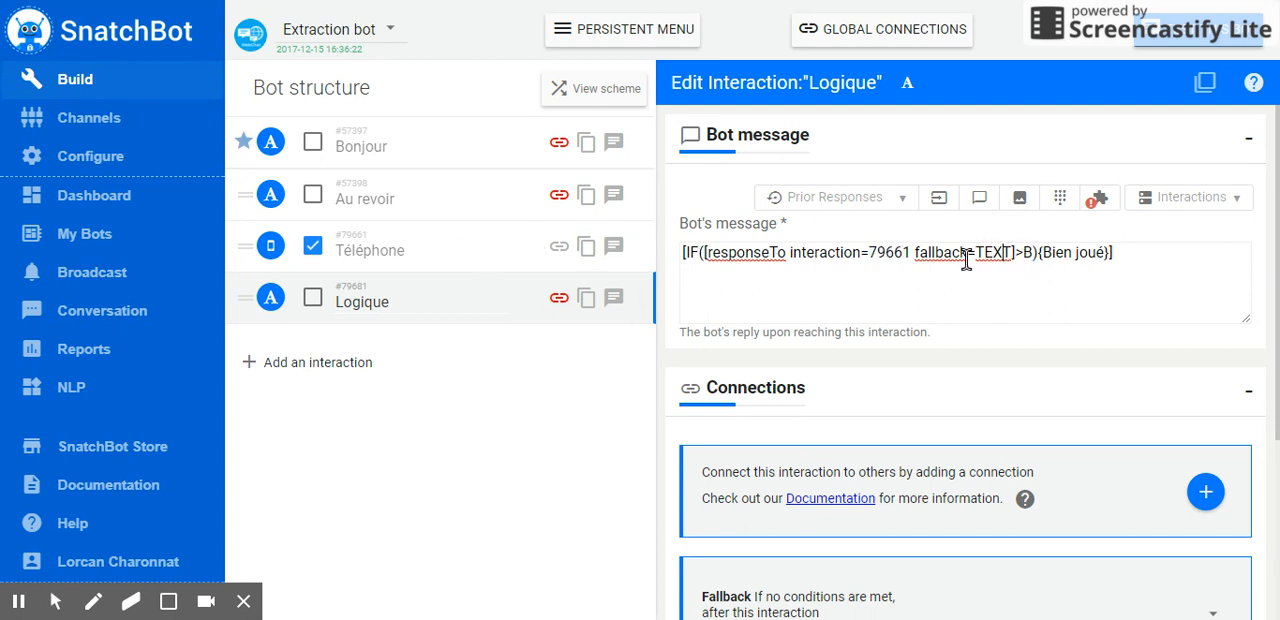
double_click(1028, 253)
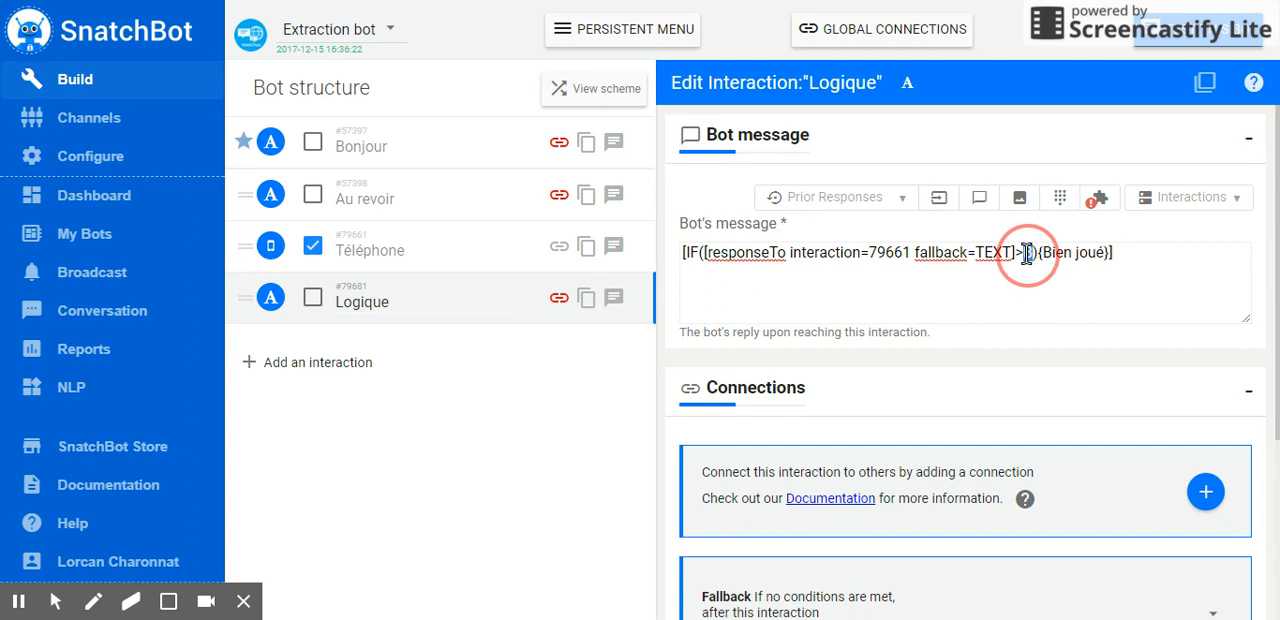
text(10)
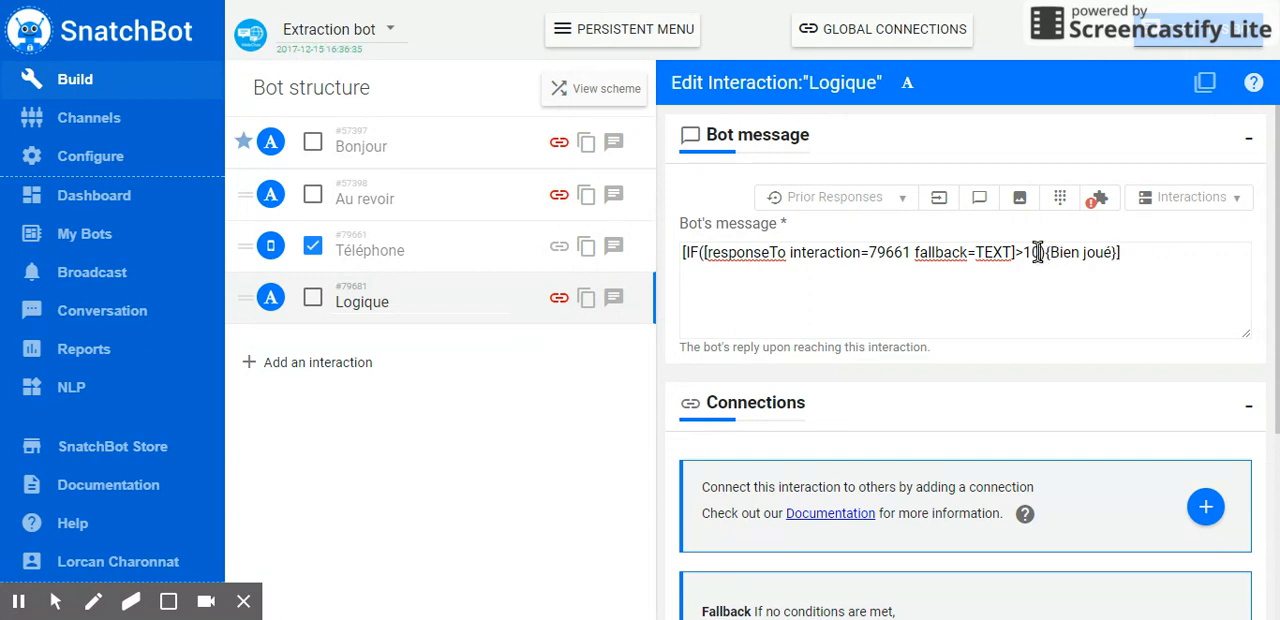
drag(699, 252, 1046, 254)
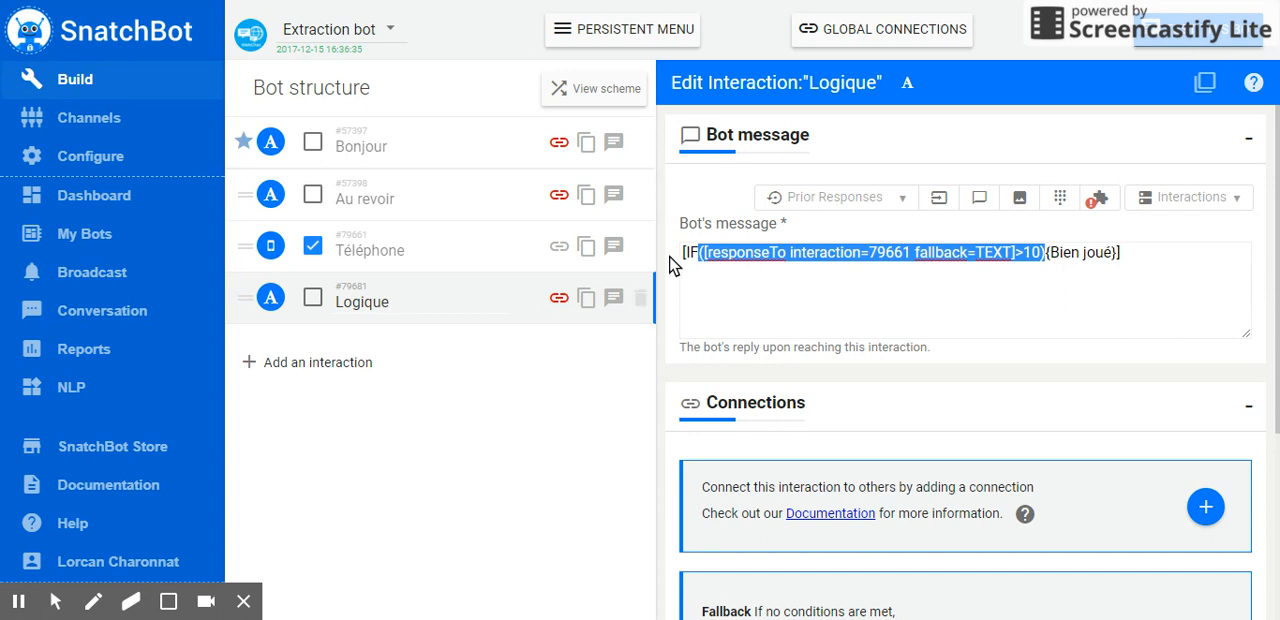
drag(685, 252, 1118, 253)
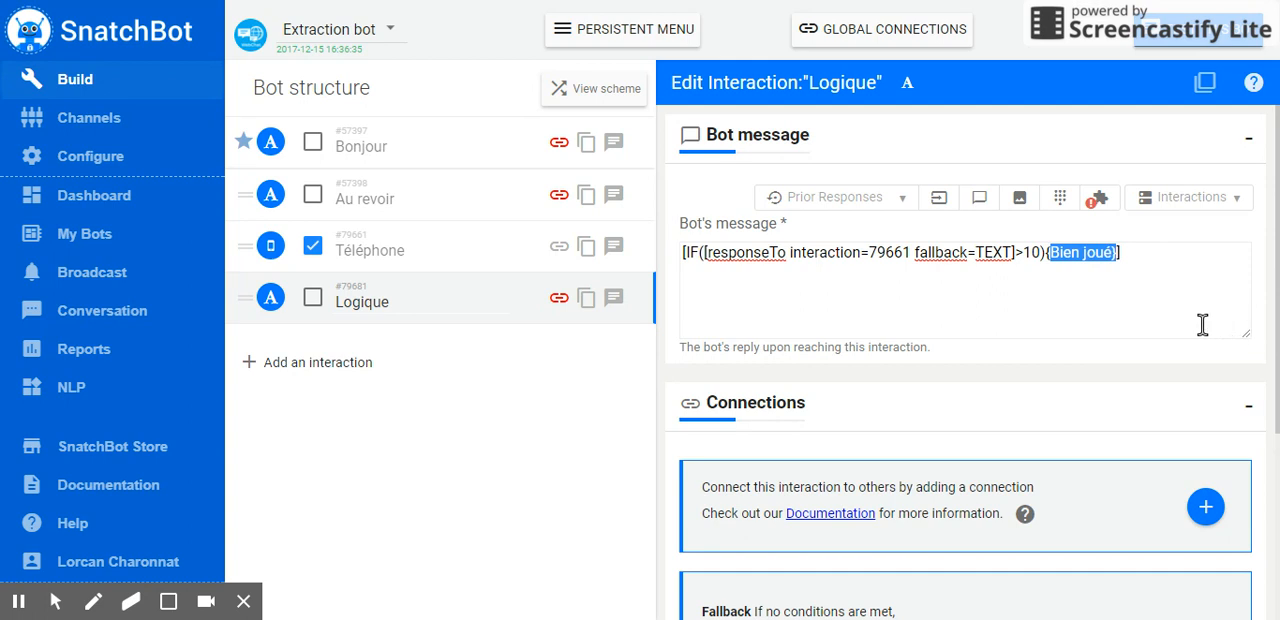
click(1152, 254)
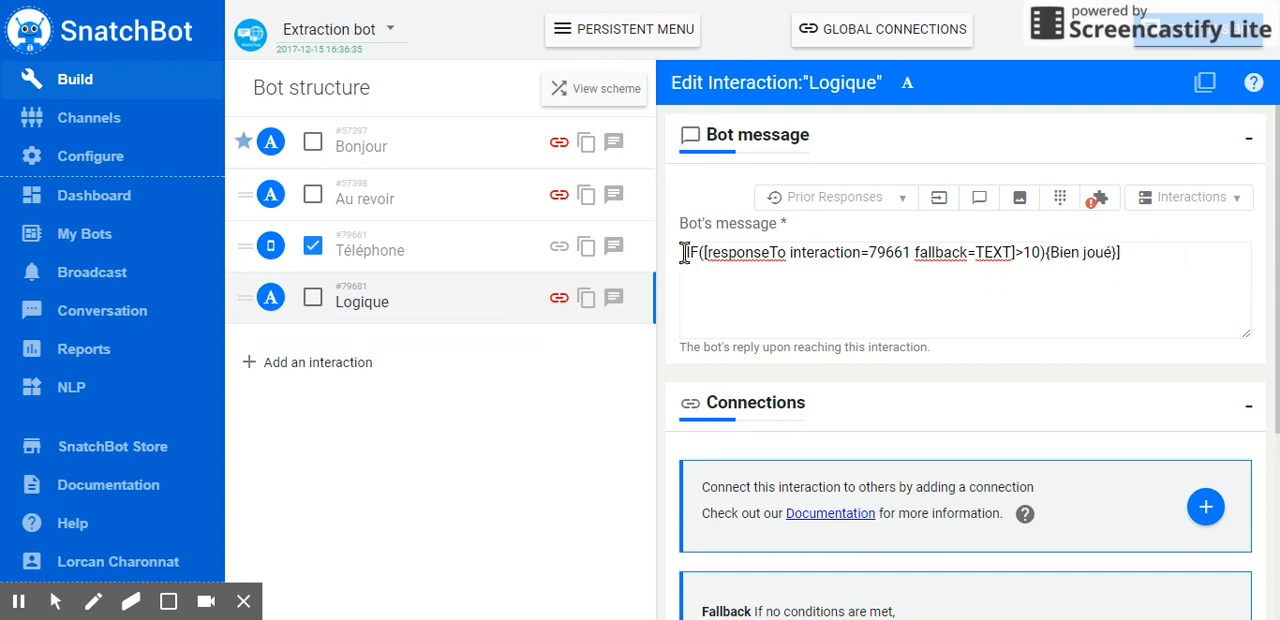
drag(684, 252, 1186, 257)
click(1189, 257)
Test the bot in its chat by answering "Oui" to the call-back question and submitting a phone number
click(1198, 31)
click(838, 282)
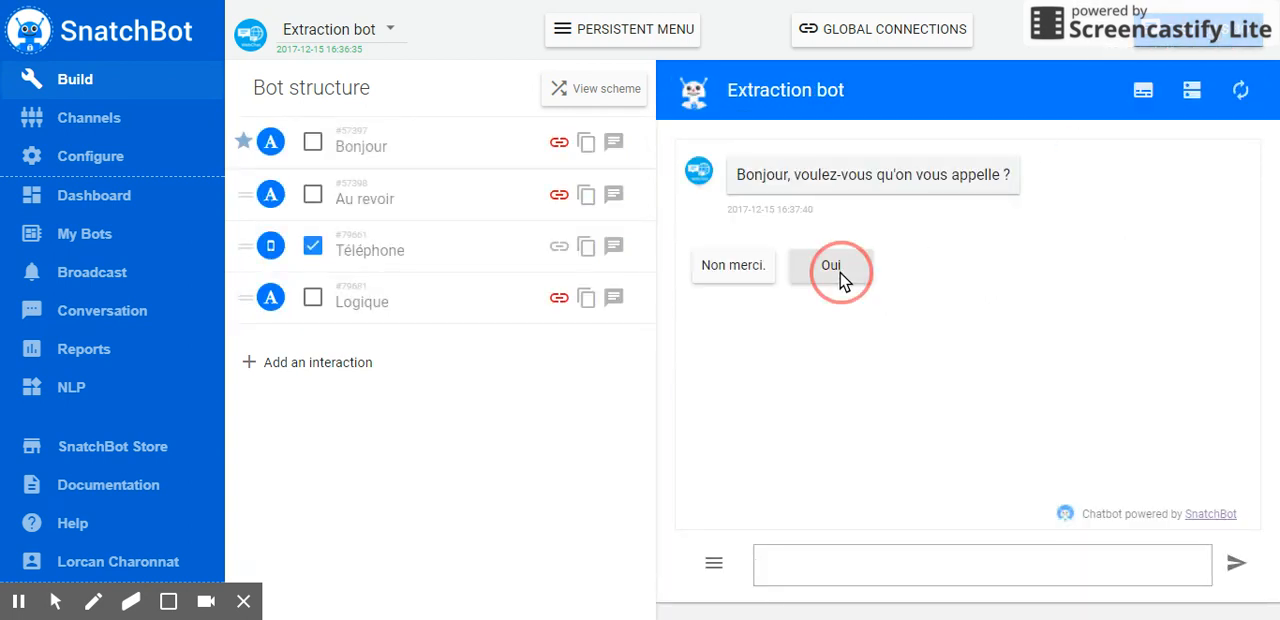
click(886, 554)
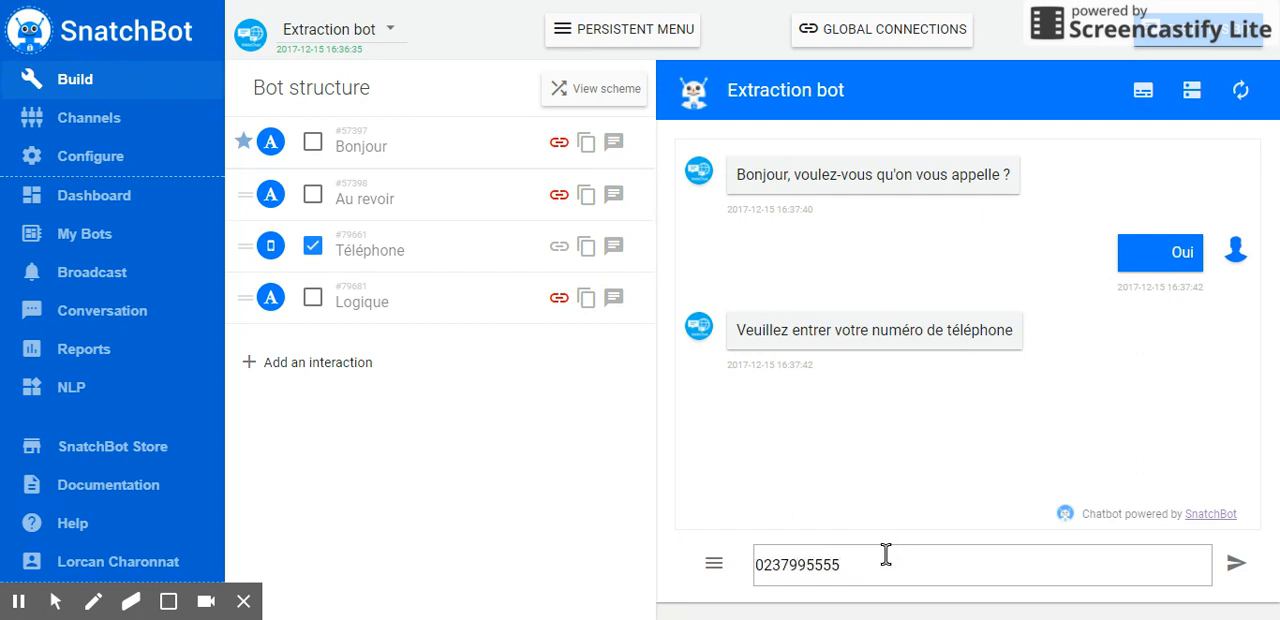
key(Return)
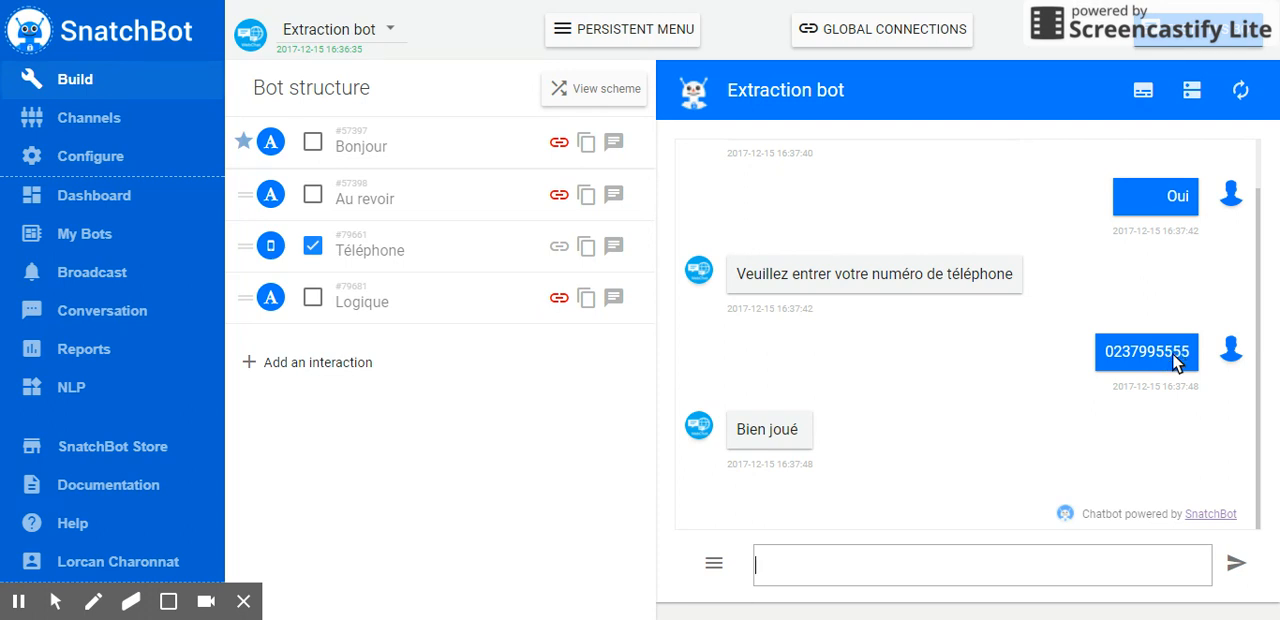
Check the Téléphone interaction's settings, and reopen the Logique interaction to review its conditional message
click(379, 246)
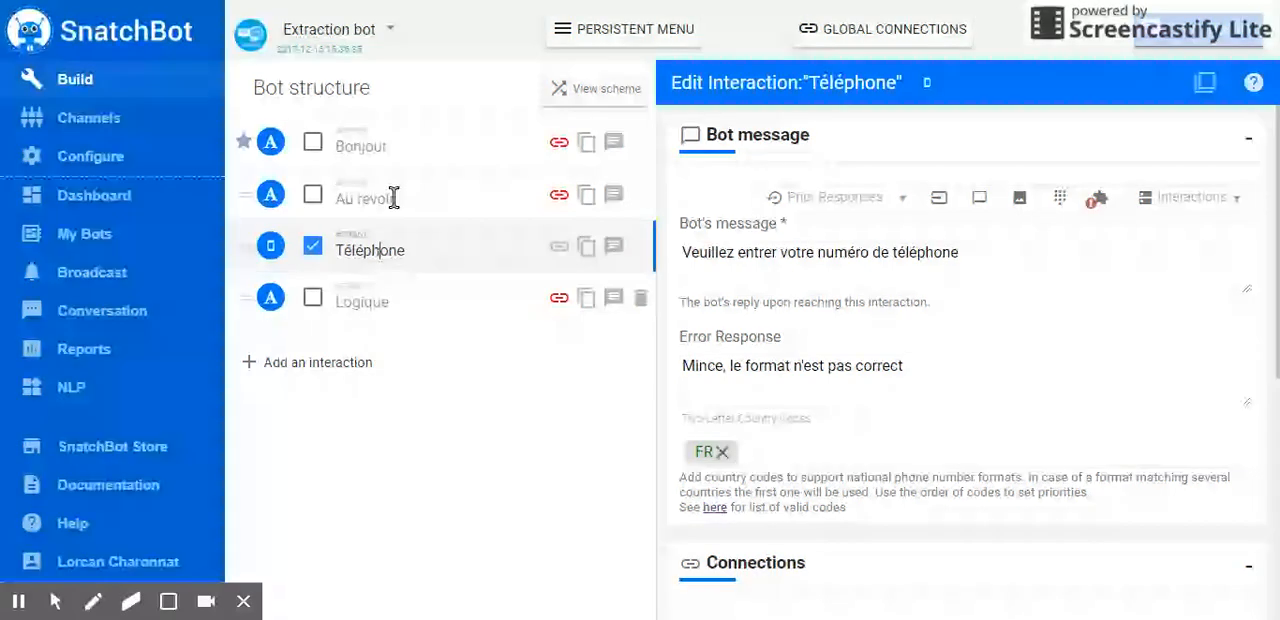
click(405, 302)
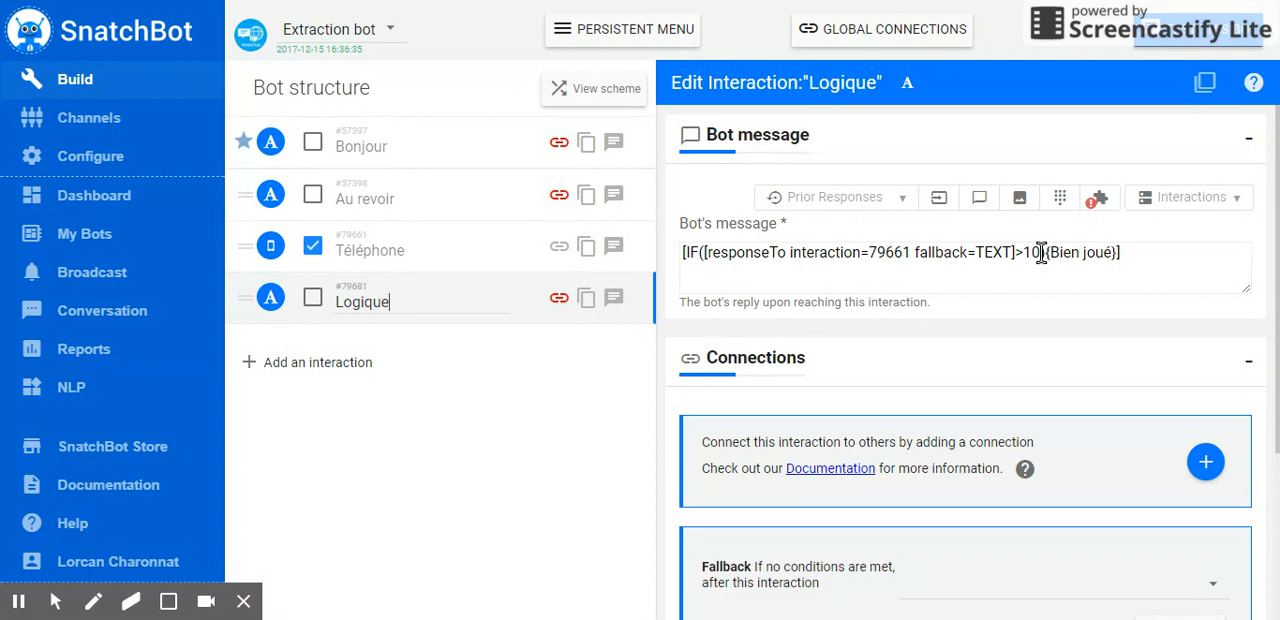
drag(1112, 252, 1063, 252)
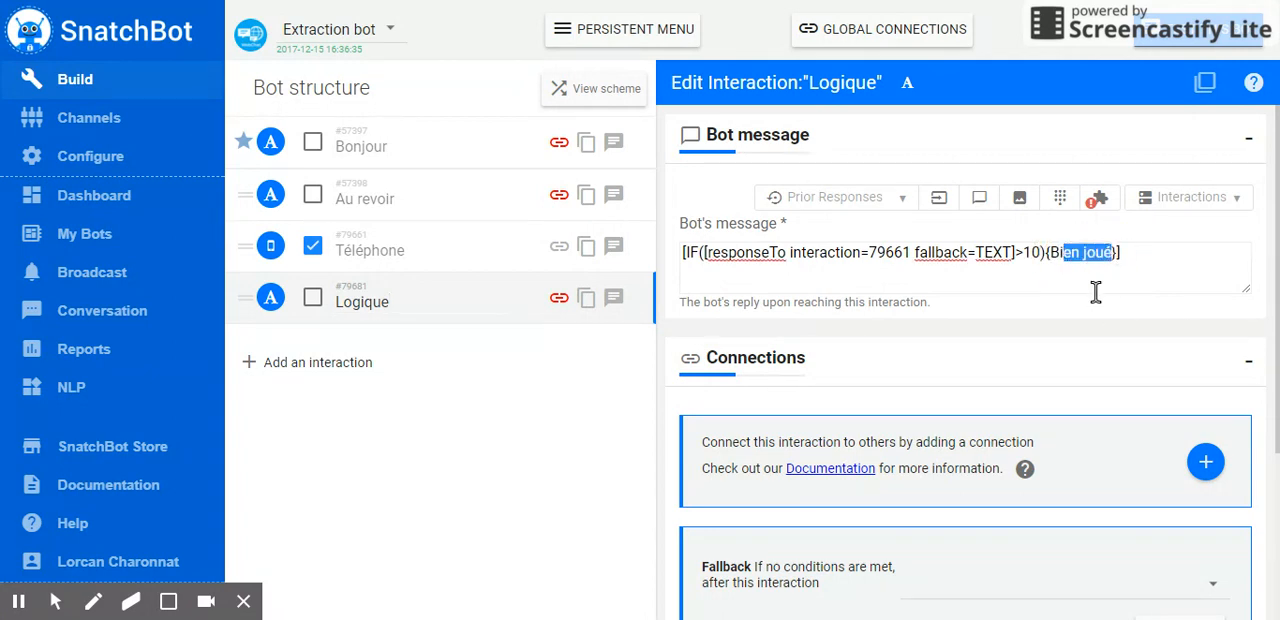